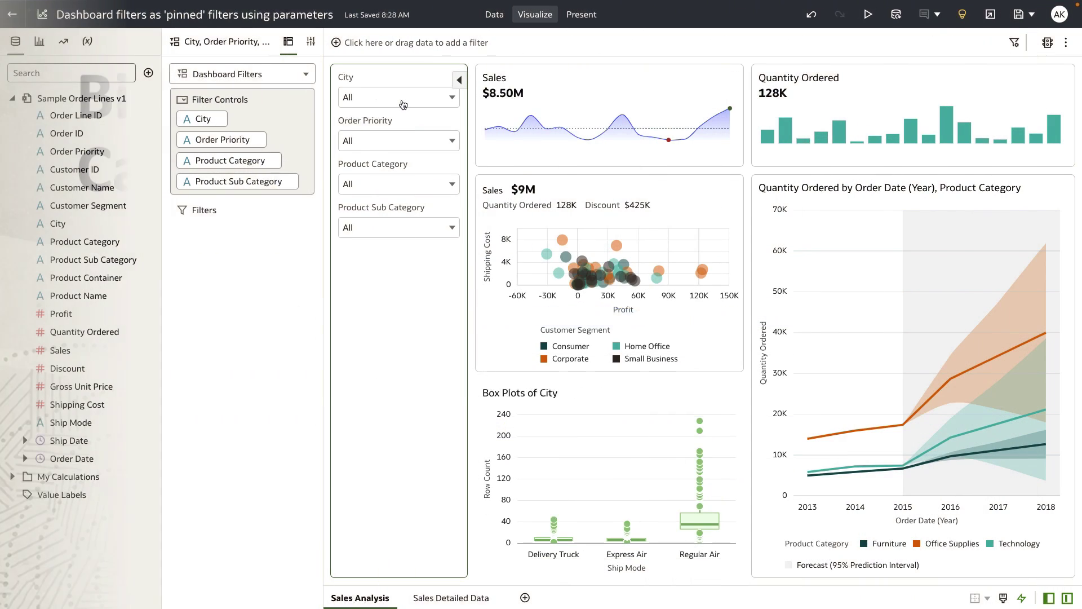
# Set the City dashboard filter to Adelaide, Ahmedabad and Ahmednagar, giving Sales of $186.00K.
pyautogui.click(398, 97)
pyautogui.click(382, 194)
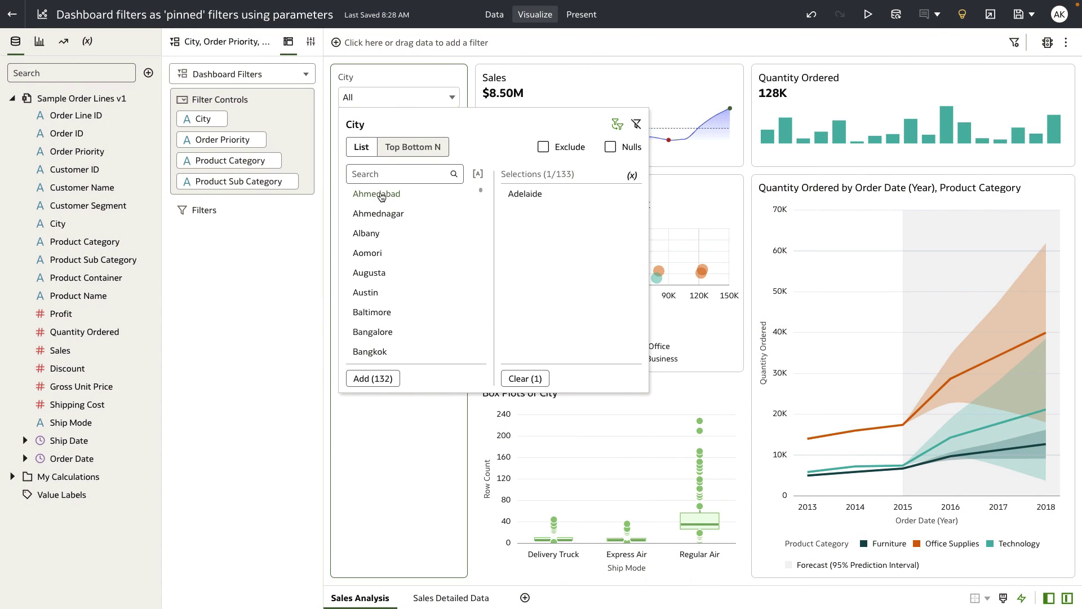
pyautogui.click(382, 194)
pyautogui.click(381, 194)
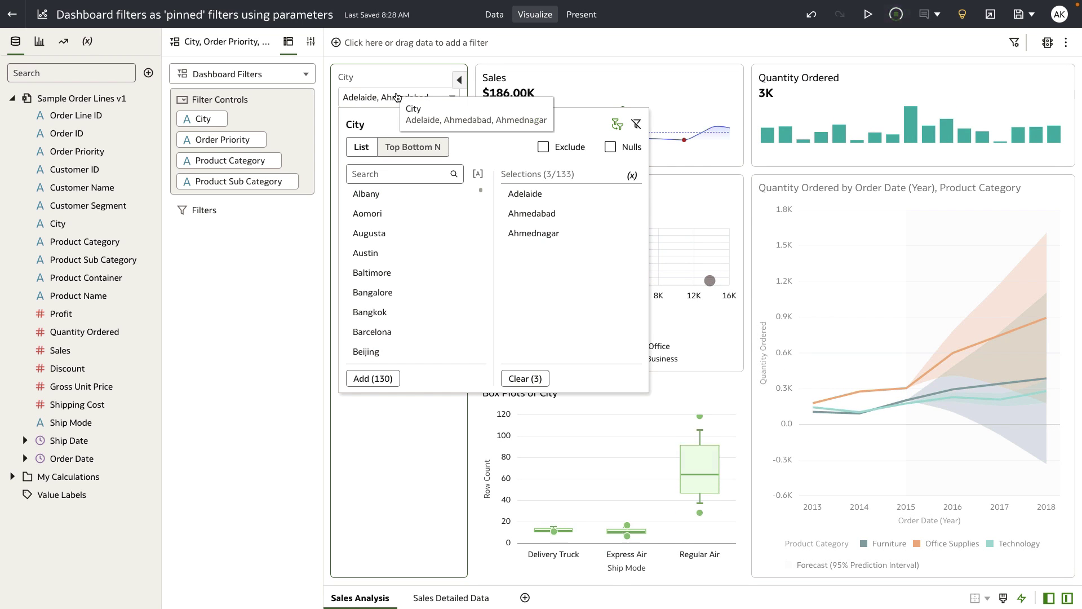
pyautogui.click(554, 70)
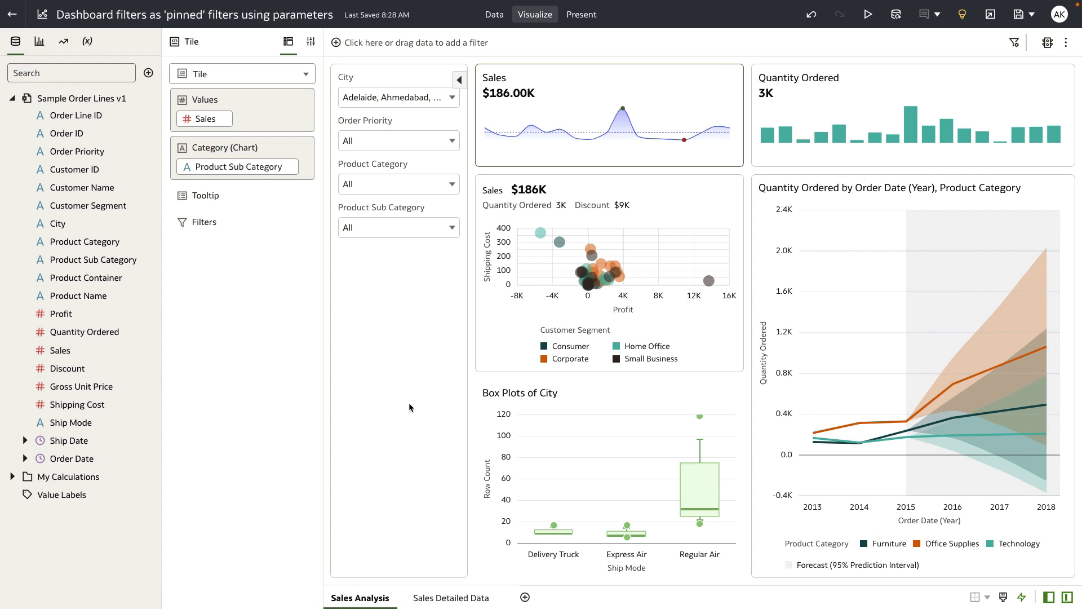
pyautogui.click(436, 598)
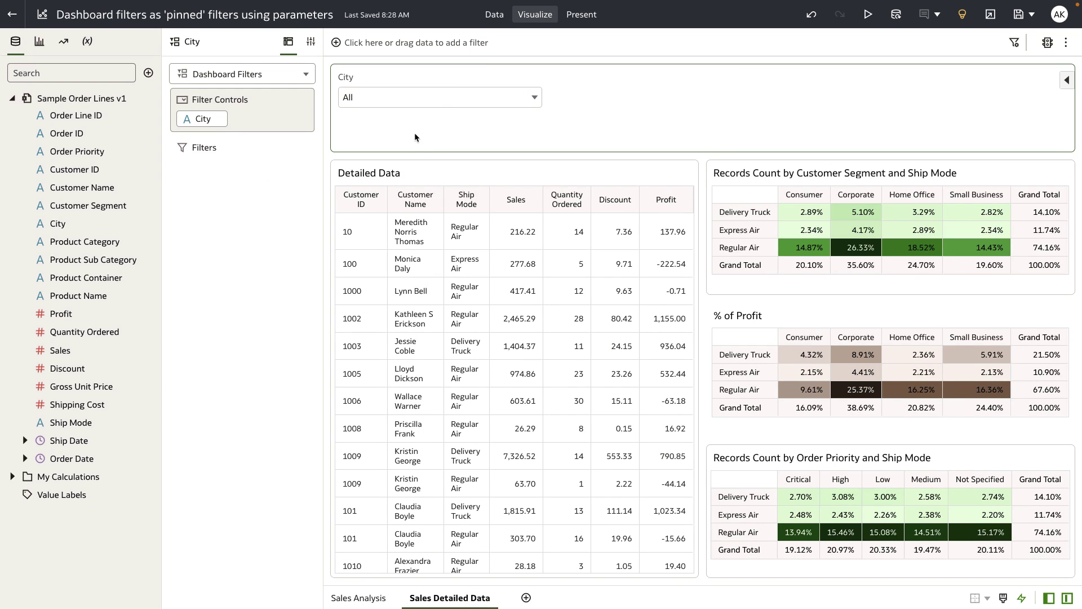
pyautogui.click(401, 105)
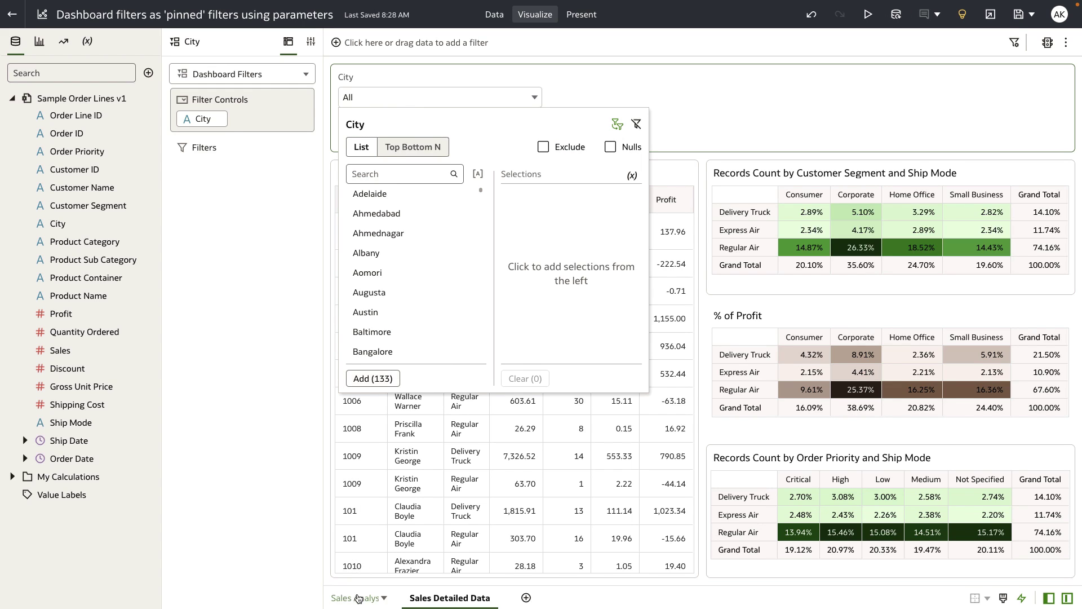
pyautogui.click(358, 532)
pyautogui.click(355, 598)
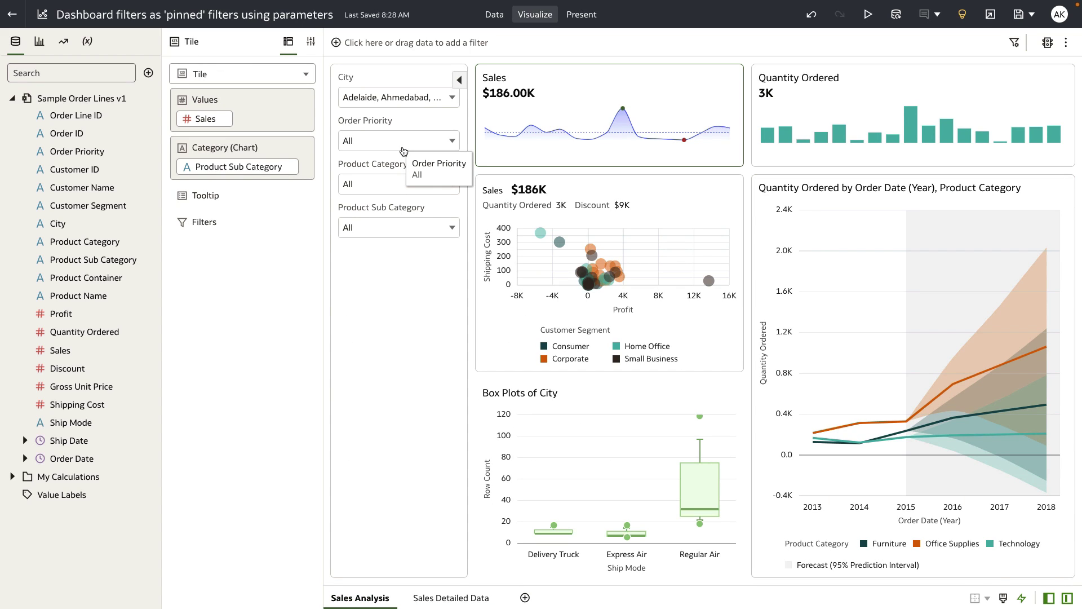
# Reset the City filter to All and create a City parameter from its selections.
pyautogui.click(411, 101)
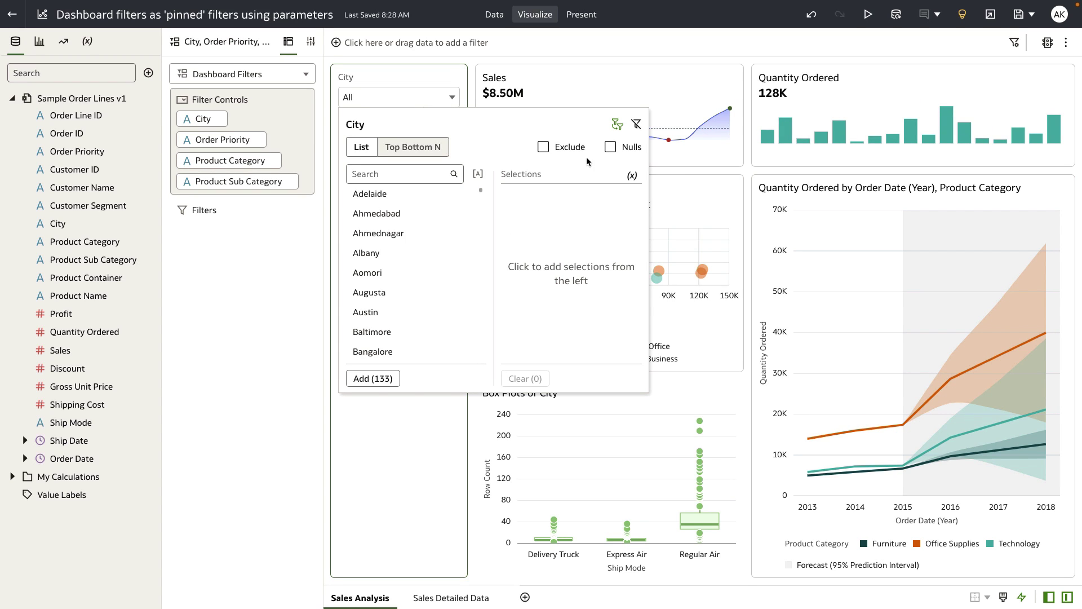
pyautogui.click(632, 175)
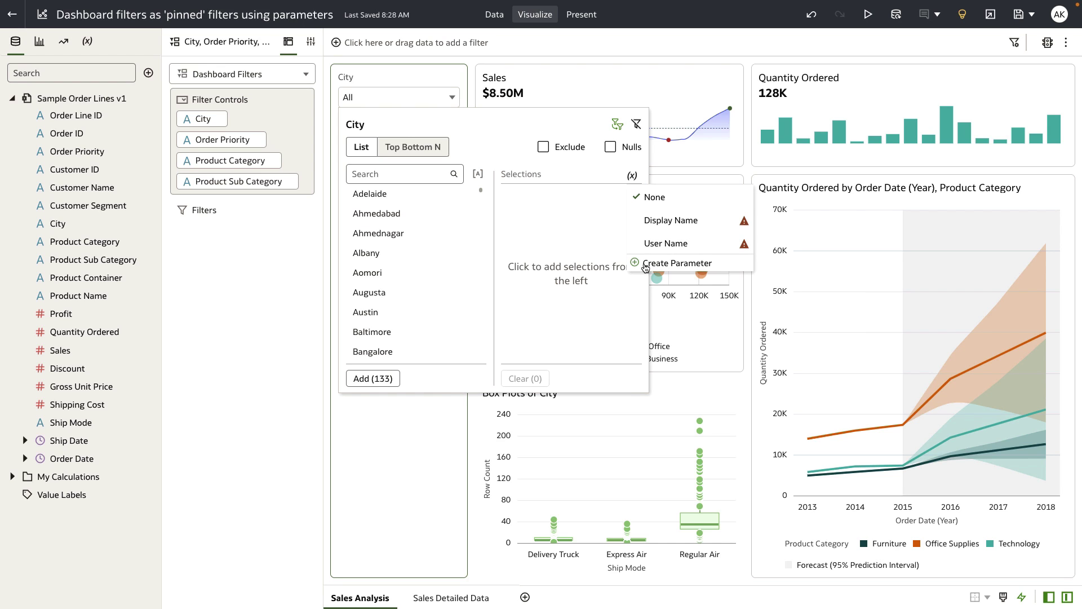
pyautogui.click(646, 265)
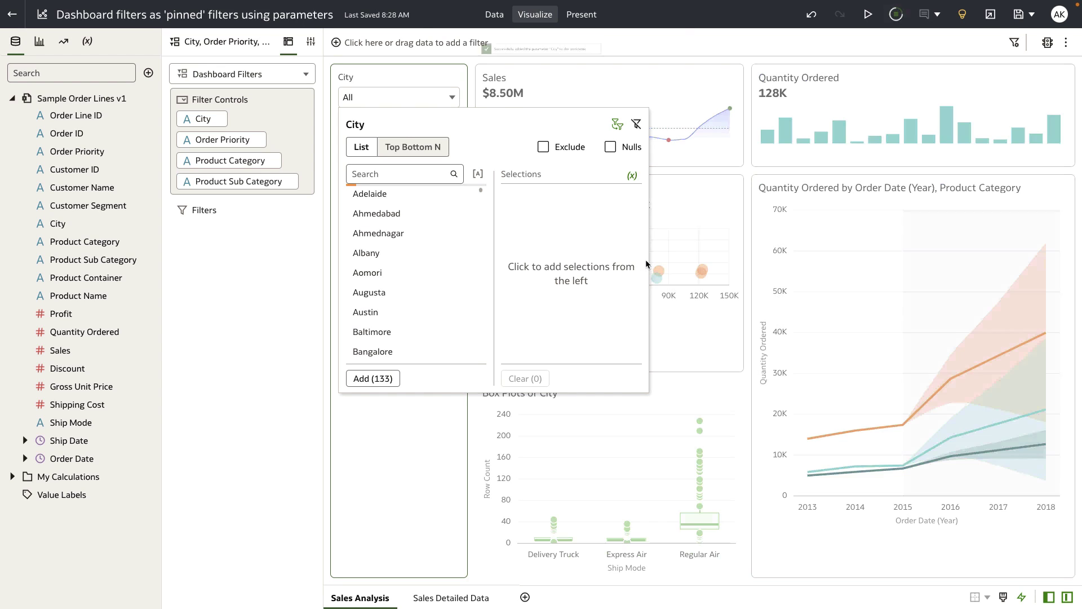
pyautogui.click(89, 42)
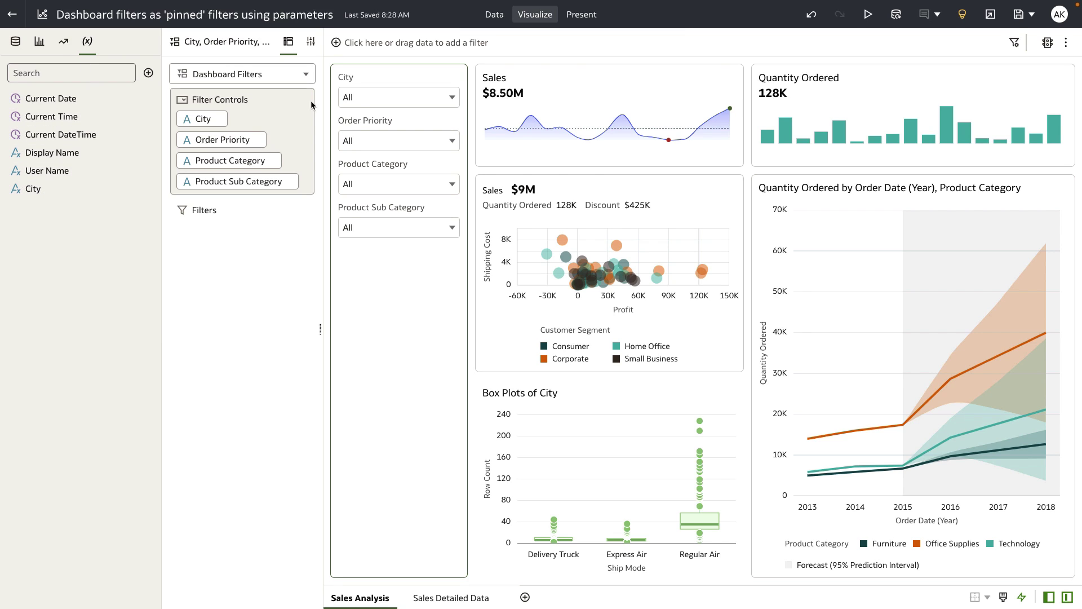
# Review the City parameter (multi-select Text, Any values) and confirm the City filter uses it.
pyautogui.click(354, 102)
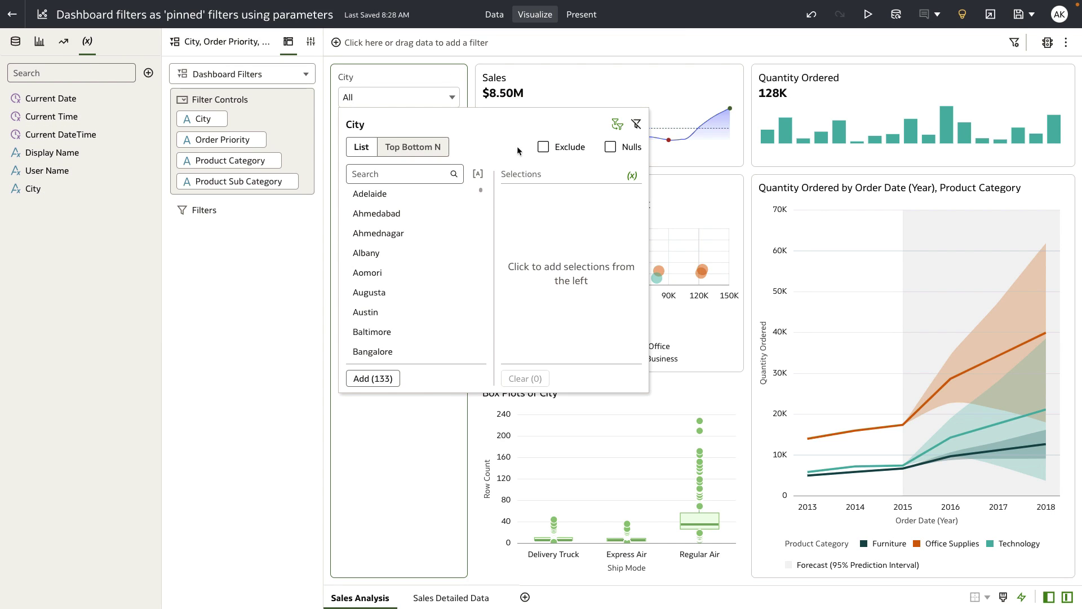
pyautogui.click(62, 187)
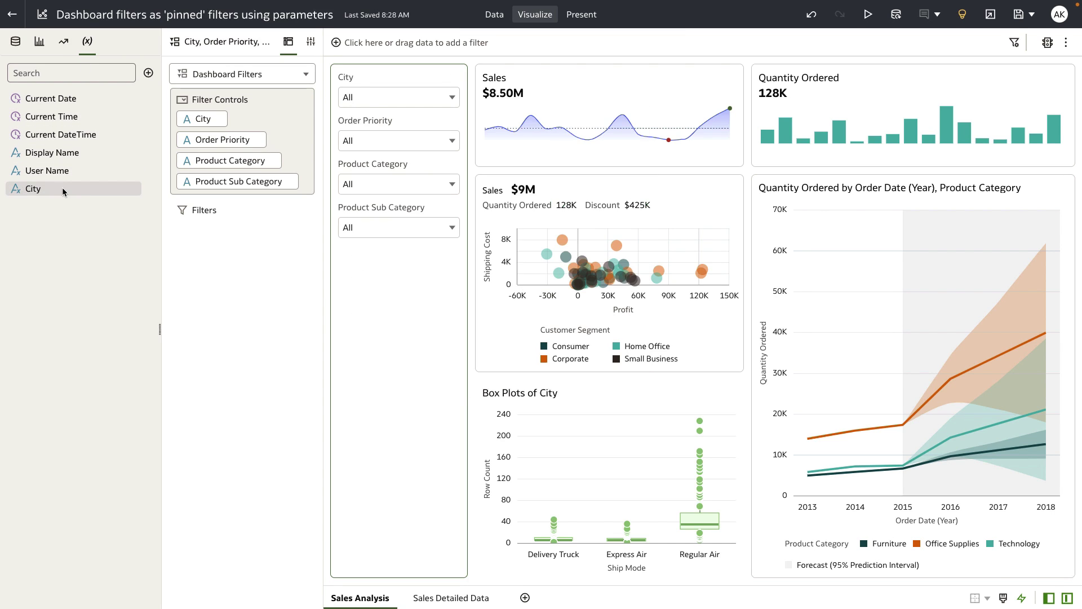
pyautogui.rightClick(62, 187)
pyautogui.click(77, 198)
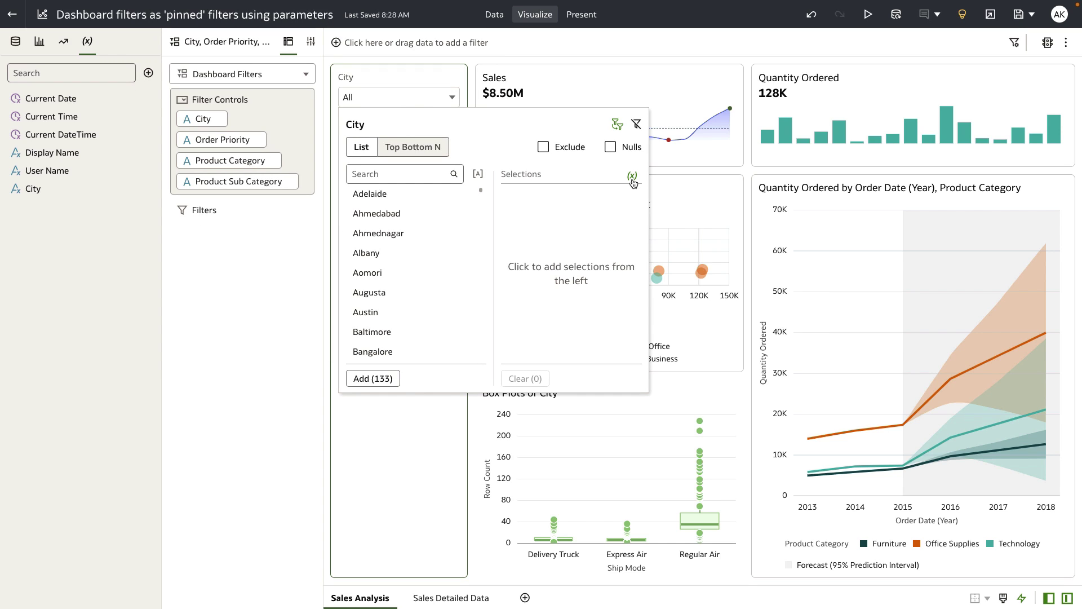
pyautogui.click(632, 176)
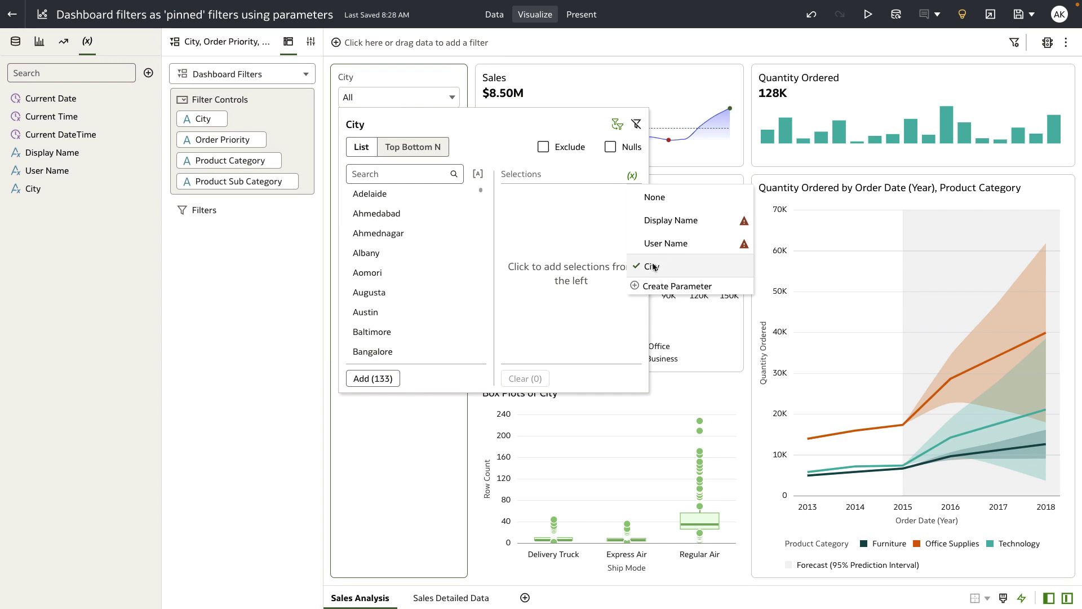
pyautogui.click(434, 600)
# On Sales Detailed Data, bind the City filter's selections to the City parameter.
pyautogui.click(435, 600)
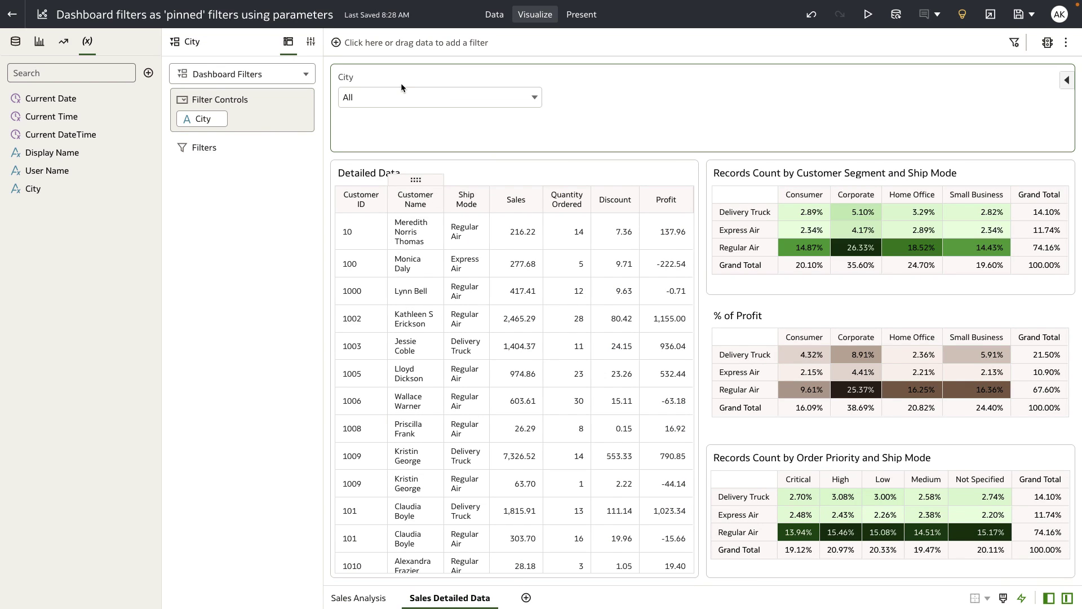
pyautogui.click(404, 99)
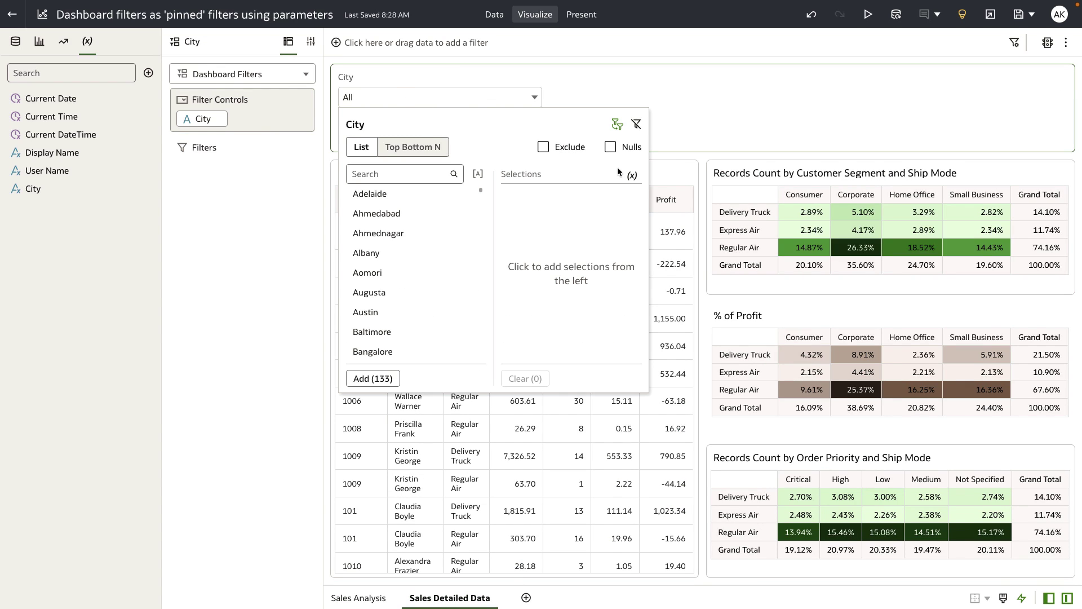
pyautogui.click(631, 176)
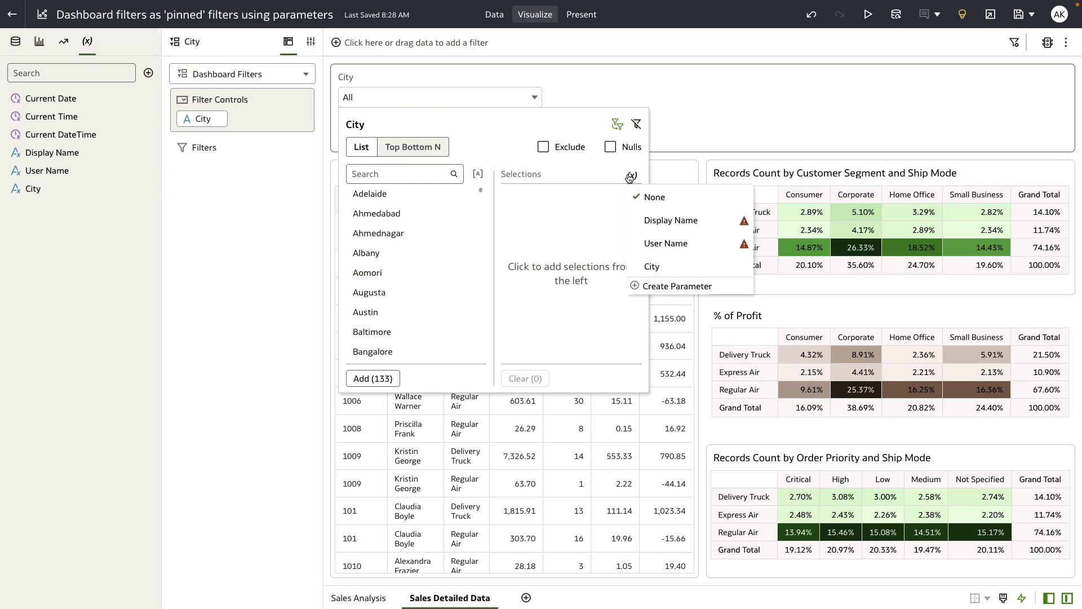
pyautogui.click(651, 266)
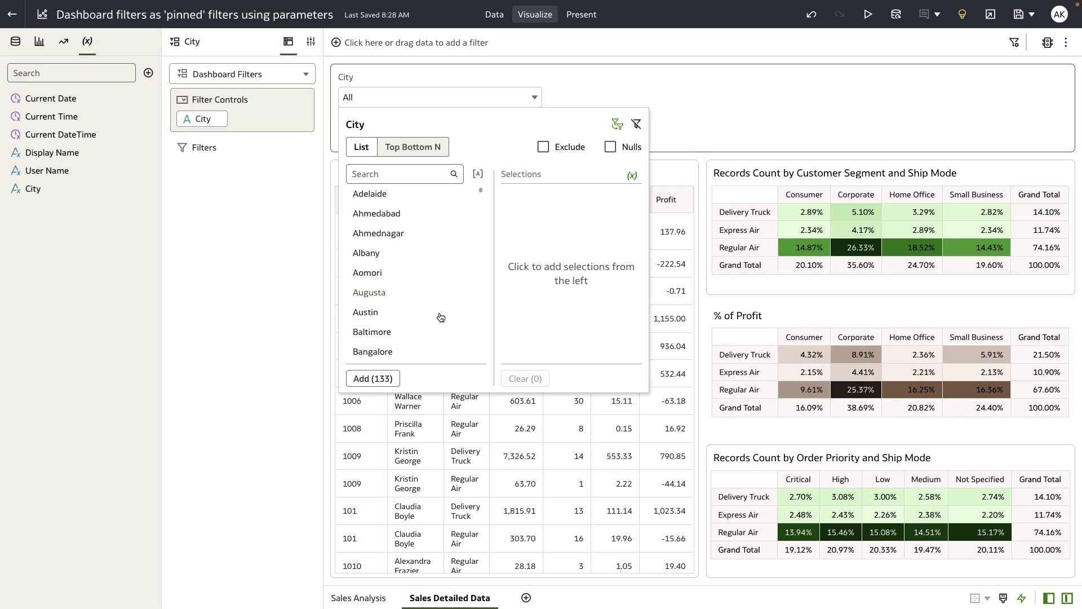
# Pick Adelaide, Ahmedabad and Ahmednagar on Sales Analysis and verify Sales Detailed Data matches.
pyautogui.click(349, 598)
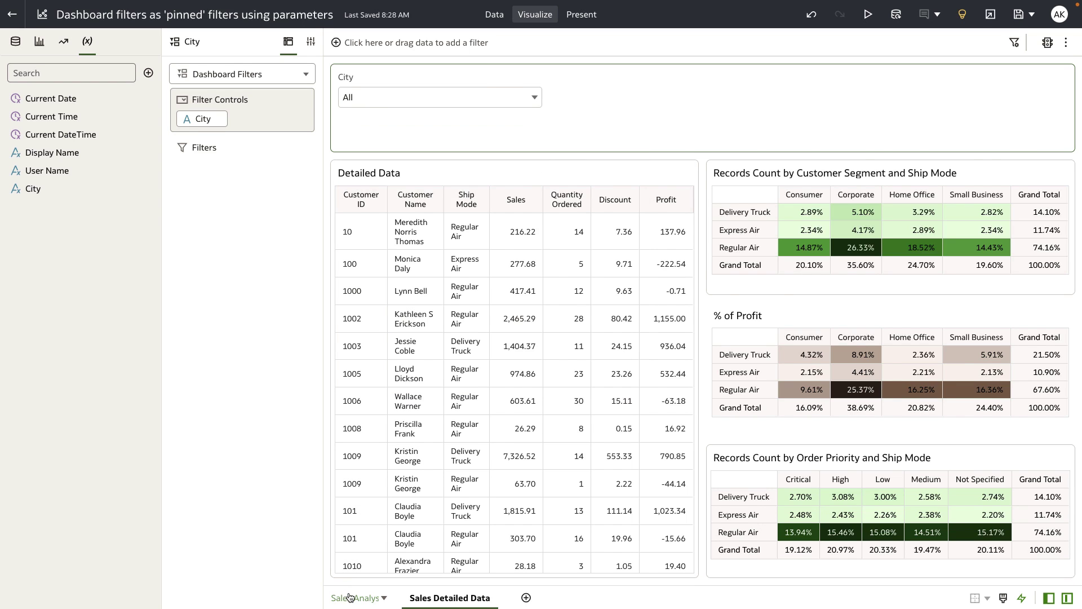
pyautogui.click(417, 104)
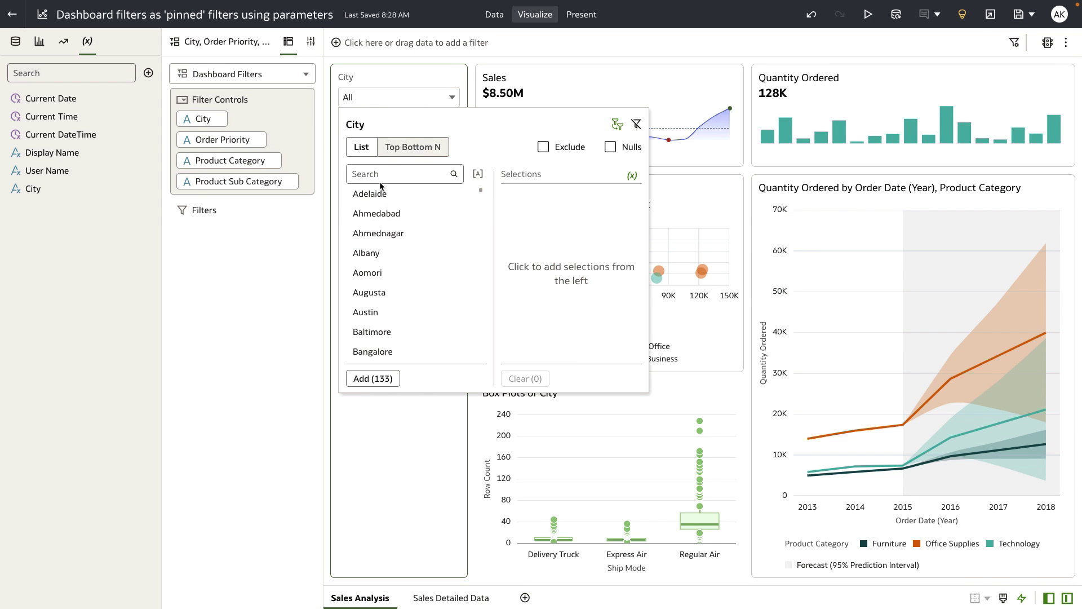
pyautogui.click(376, 196)
pyautogui.click(376, 196)
pyautogui.click(376, 196)
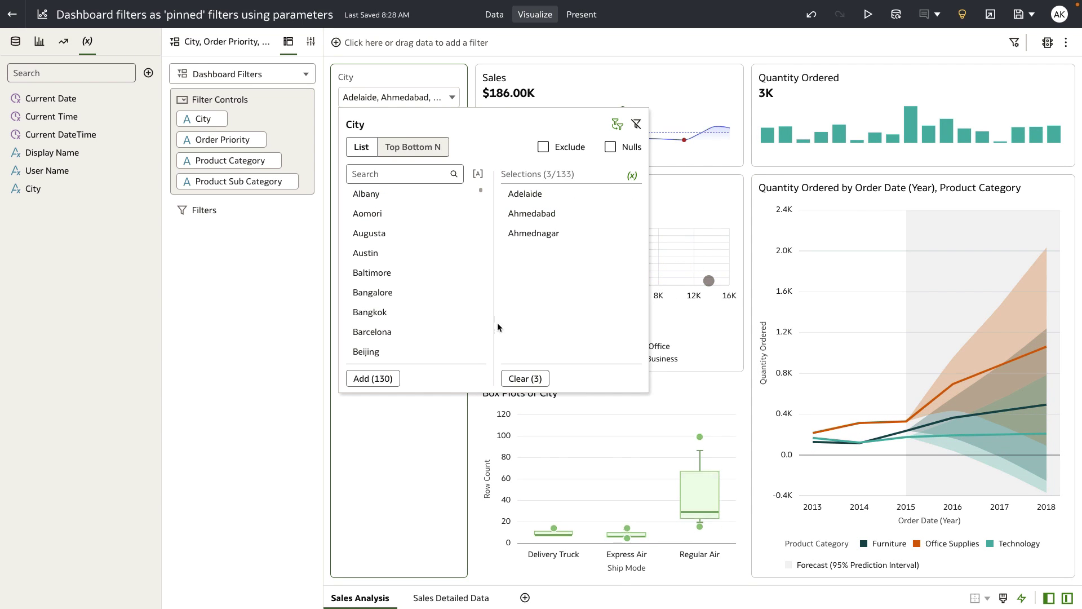
pyautogui.click(433, 599)
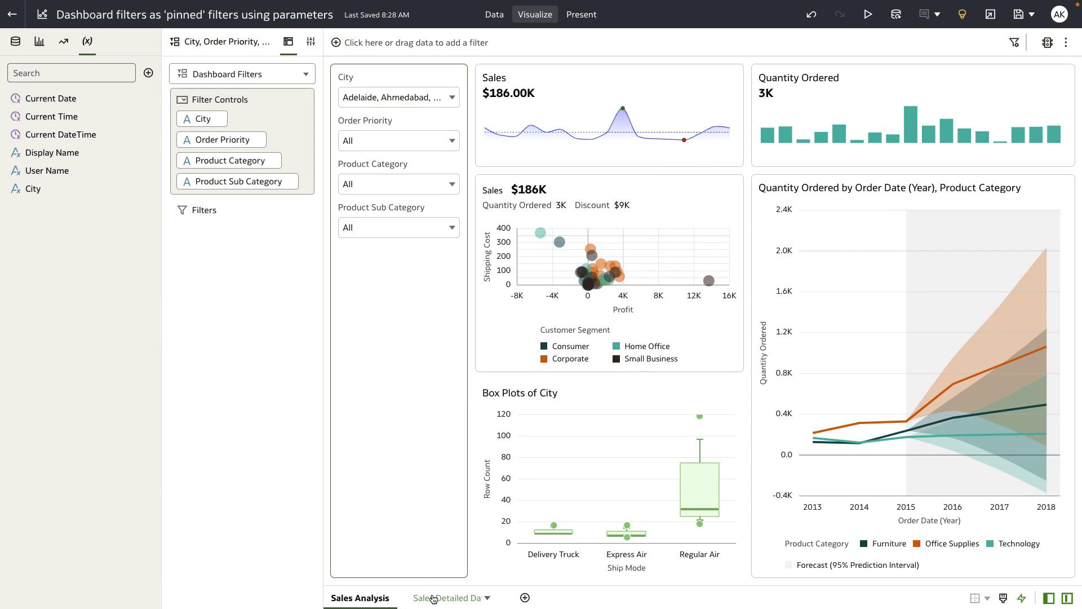
pyautogui.click(444, 99)
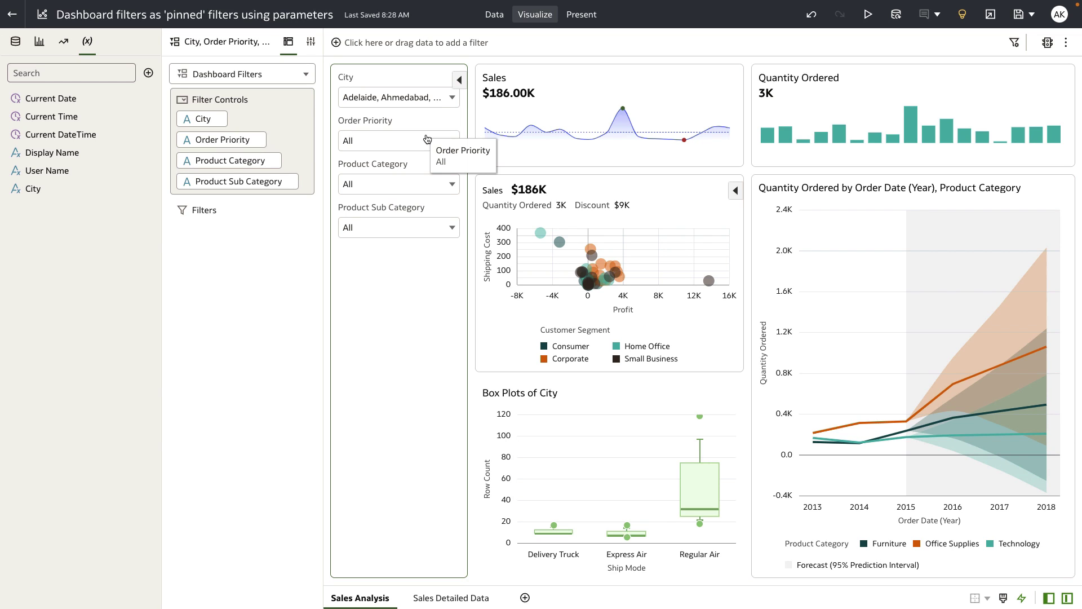
# Create an Order Priority parameter from the Order Priority filter's selections.
pyautogui.click(427, 139)
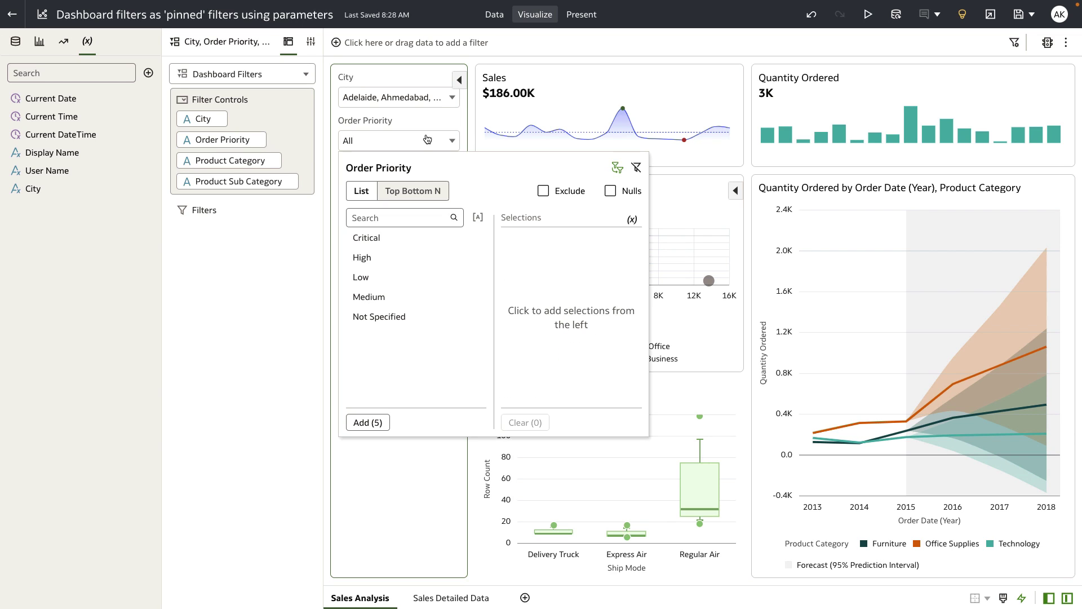
pyautogui.click(632, 220)
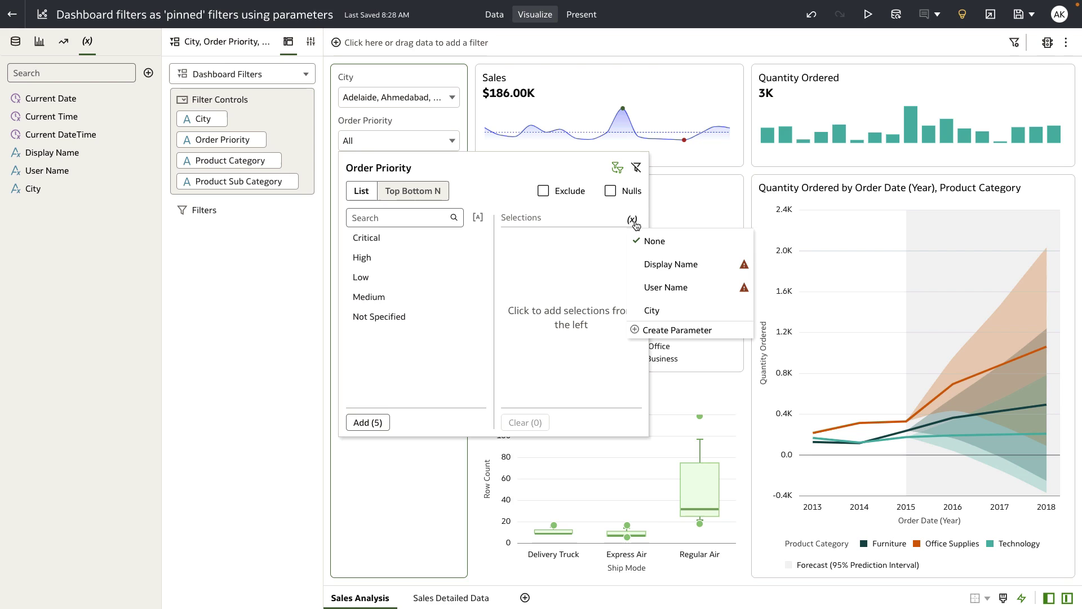
pyautogui.click(653, 331)
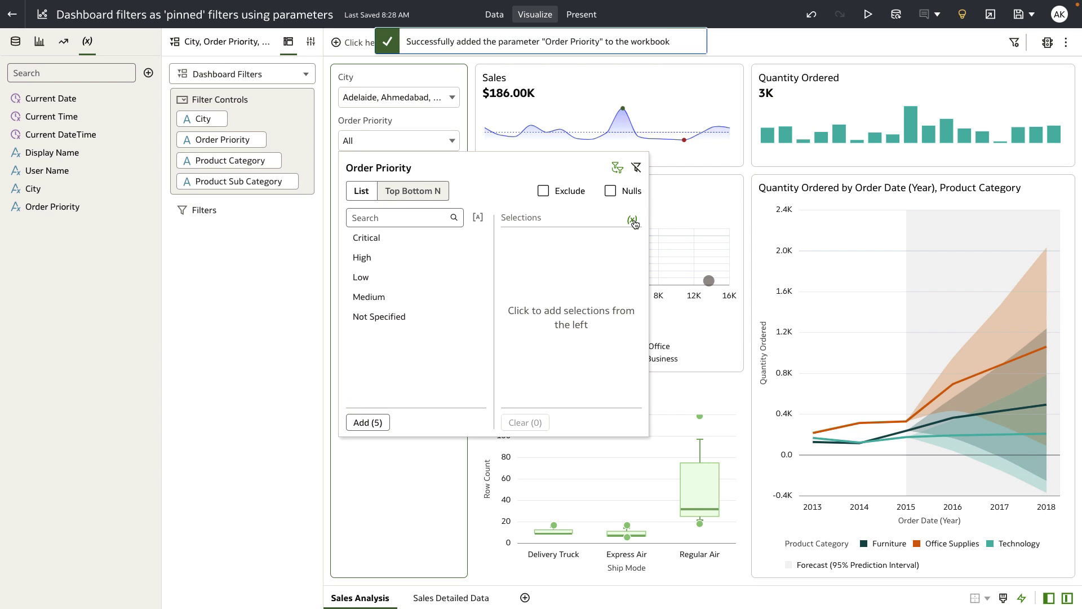
pyautogui.click(426, 469)
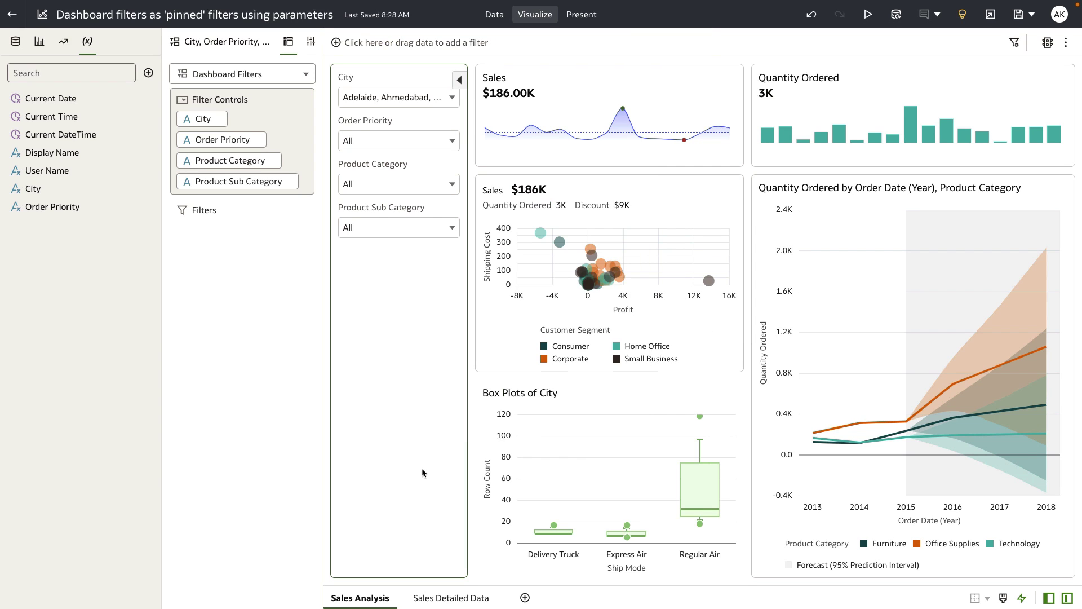
# Create a Product Category parameter from its filter, then show Sales Detailed Data's field list.
pyautogui.click(430, 183)
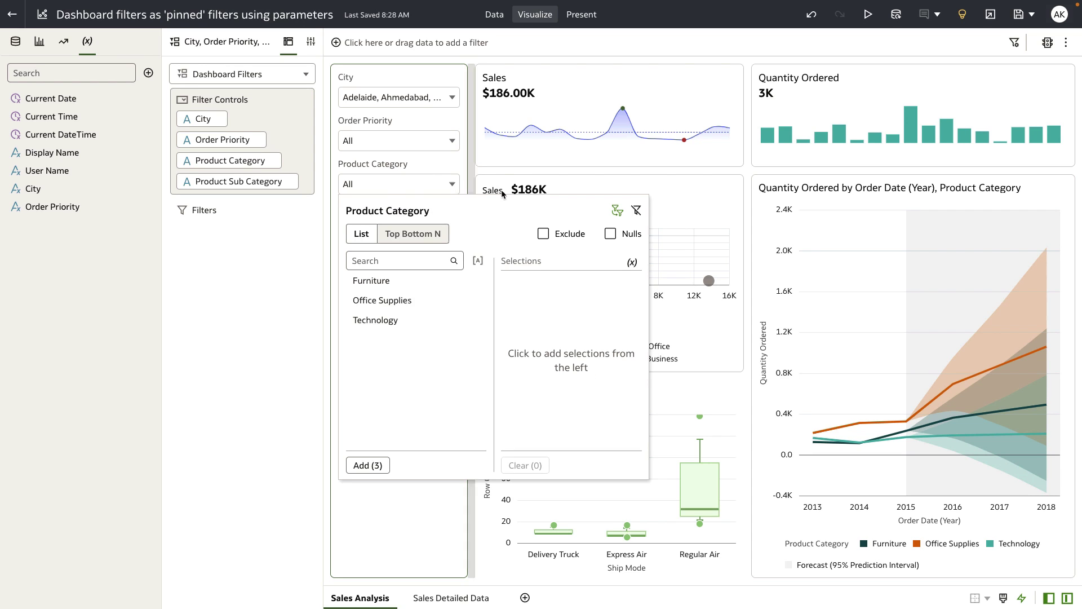
pyautogui.click(630, 262)
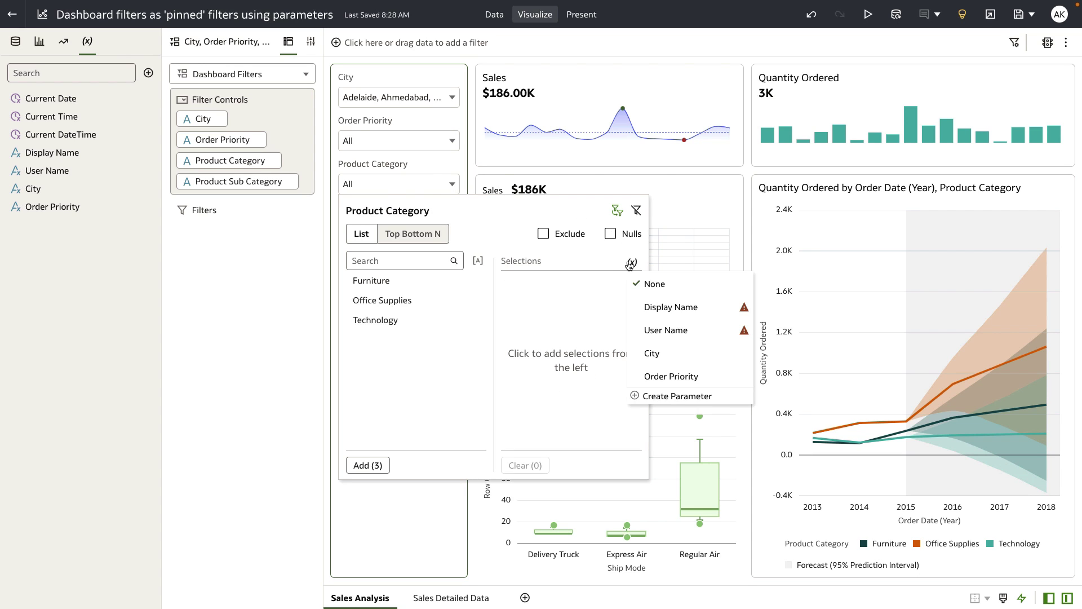
pyautogui.click(649, 396)
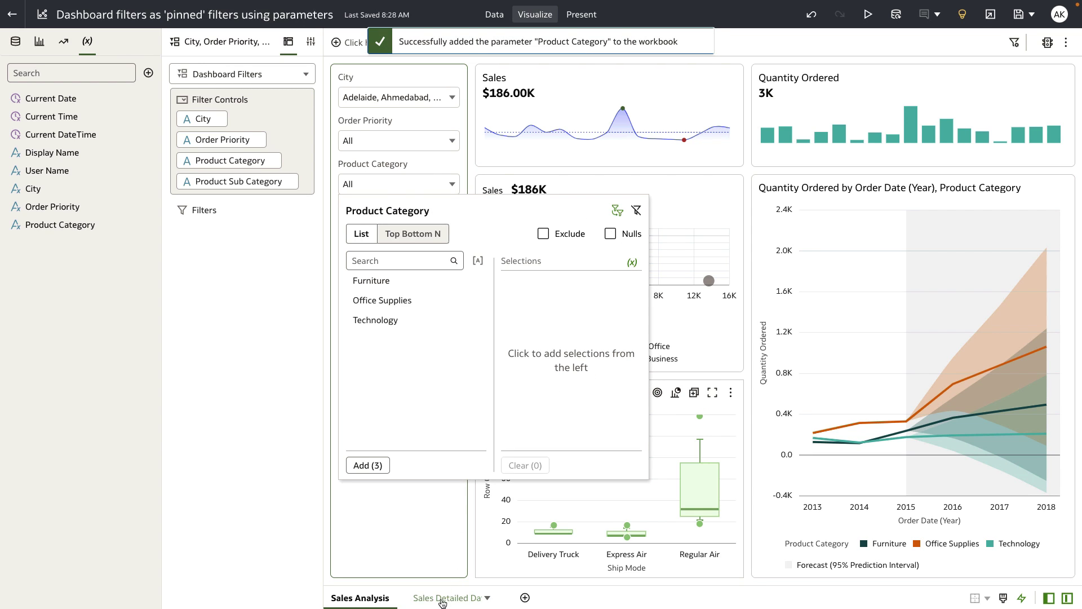
pyautogui.click(443, 598)
pyautogui.click(15, 41)
# Add Order Priority and Product Category filter controls, each bound to its same-named parameter.
pyautogui.moveTo(89, 153); pyautogui.dragTo(195, 127)
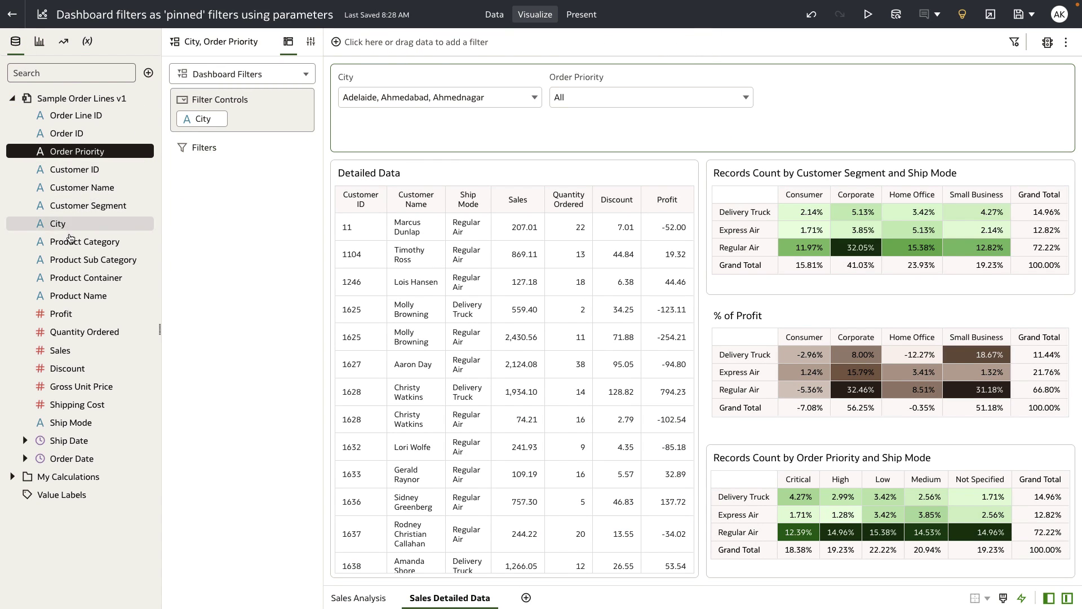
pyautogui.moveTo(74, 243); pyautogui.dragTo(200, 153)
pyautogui.click(586, 99)
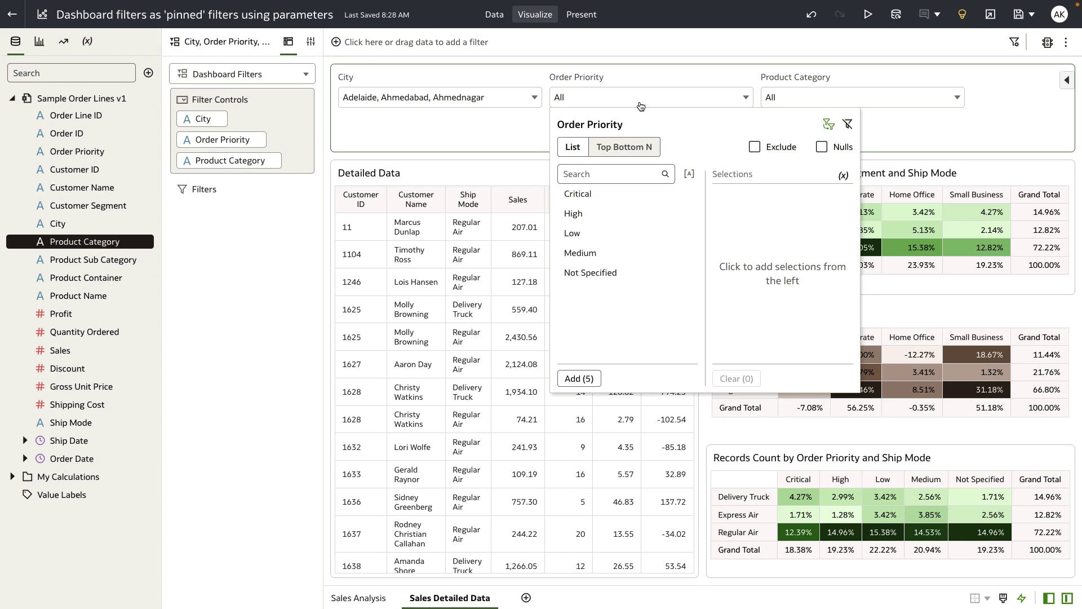
pyautogui.click(845, 176)
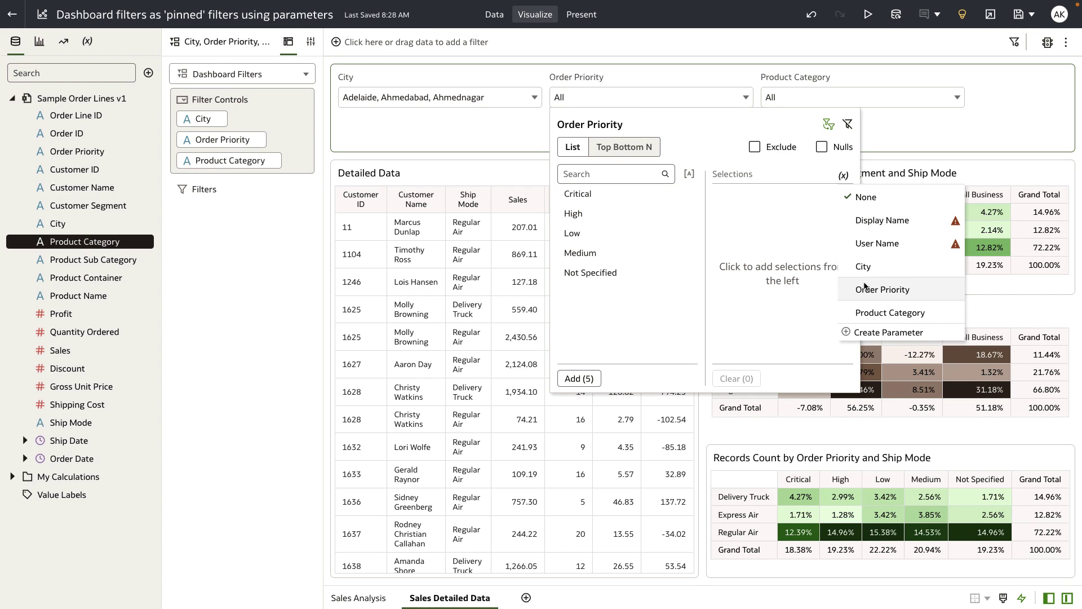
pyautogui.click(868, 289)
pyautogui.click(900, 100)
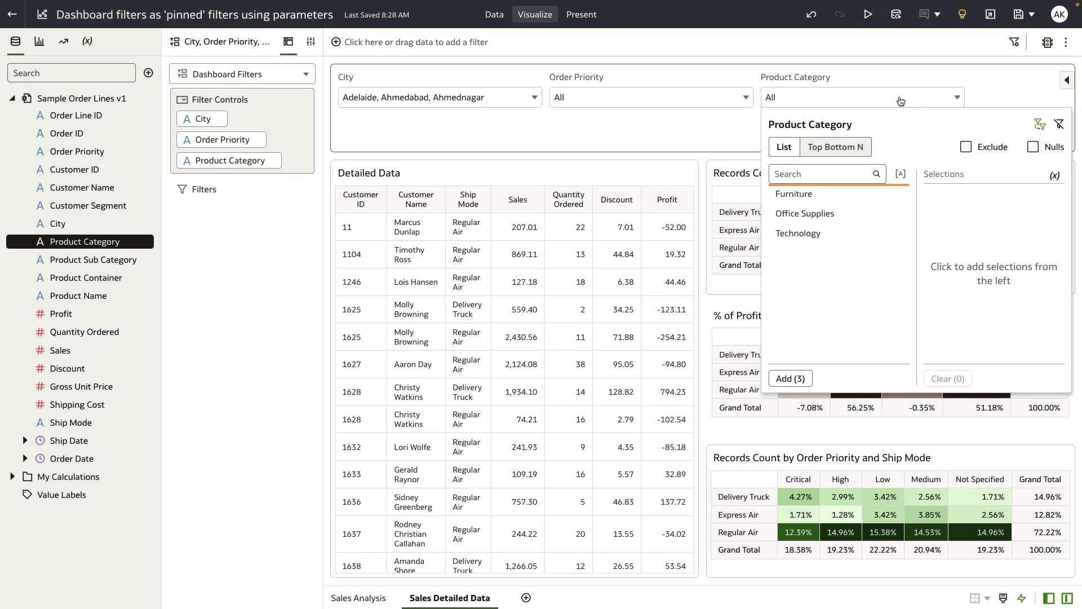
pyautogui.click(1054, 175)
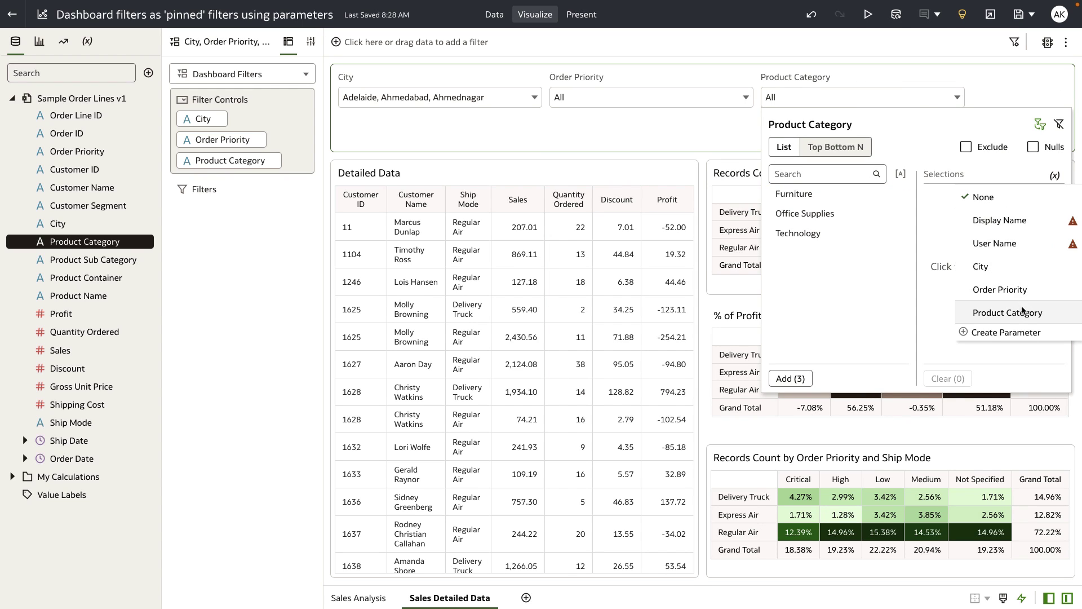
pyautogui.click(1024, 313)
# Filter Order Priority to Critical and High, and Product Category to Furniture.
pyautogui.click(698, 102)
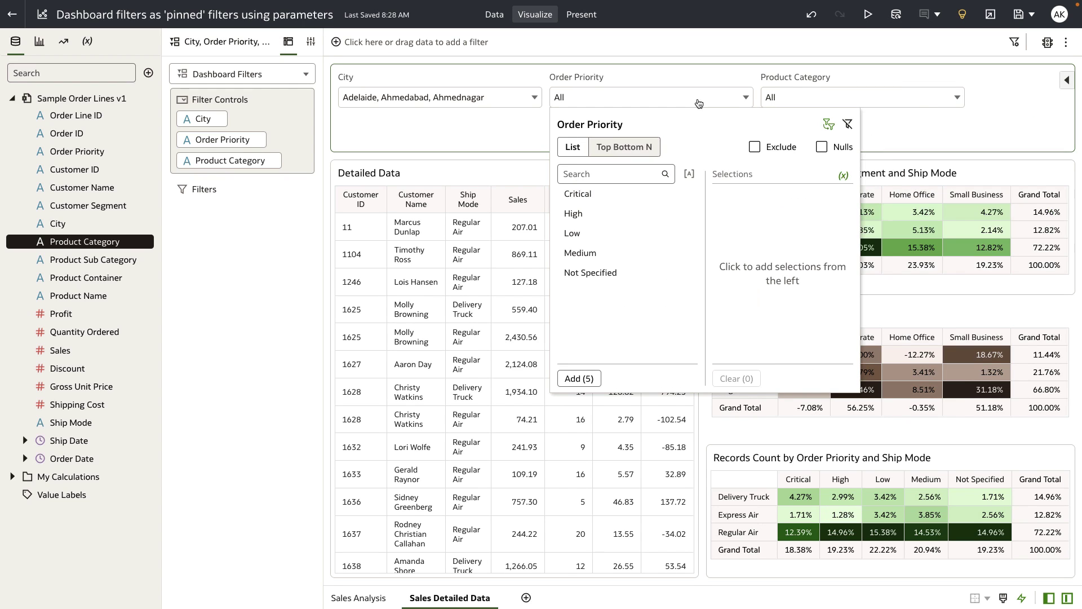
pyautogui.click(572, 194)
pyautogui.click(574, 194)
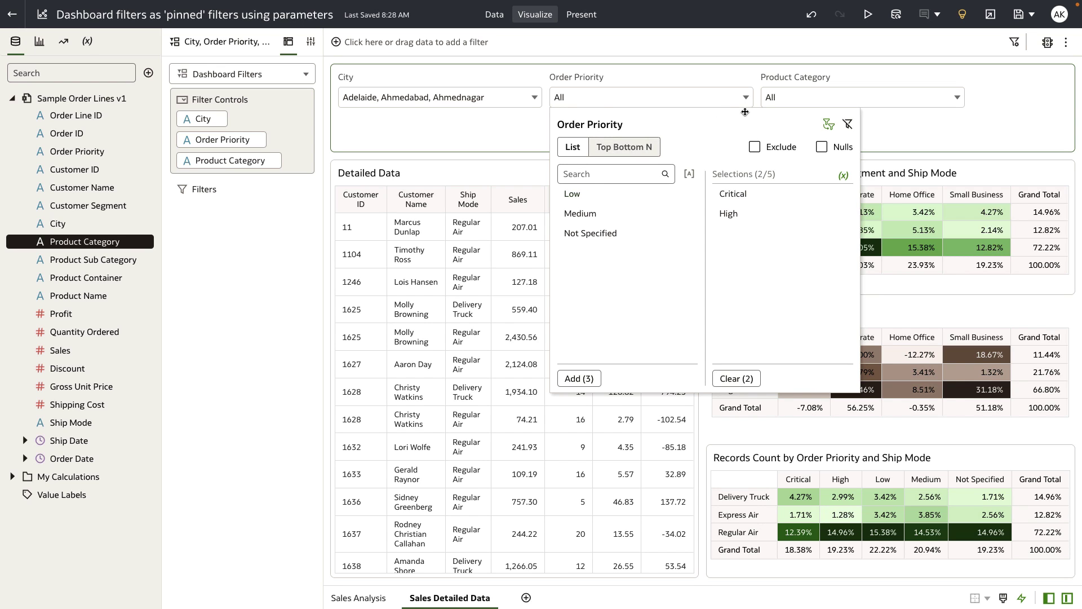
pyautogui.click(779, 102)
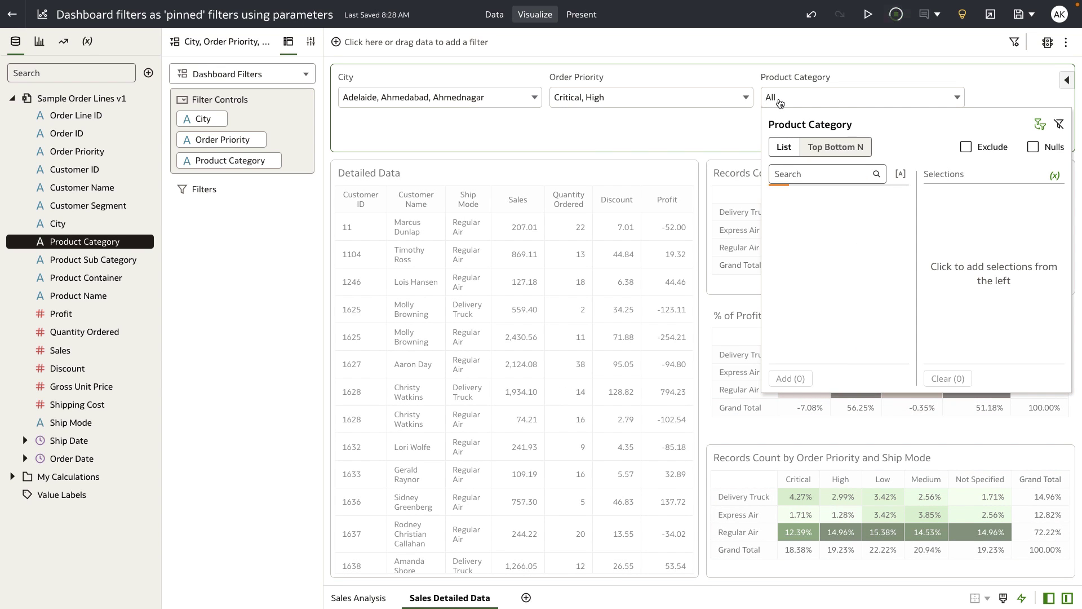
pyautogui.click(789, 193)
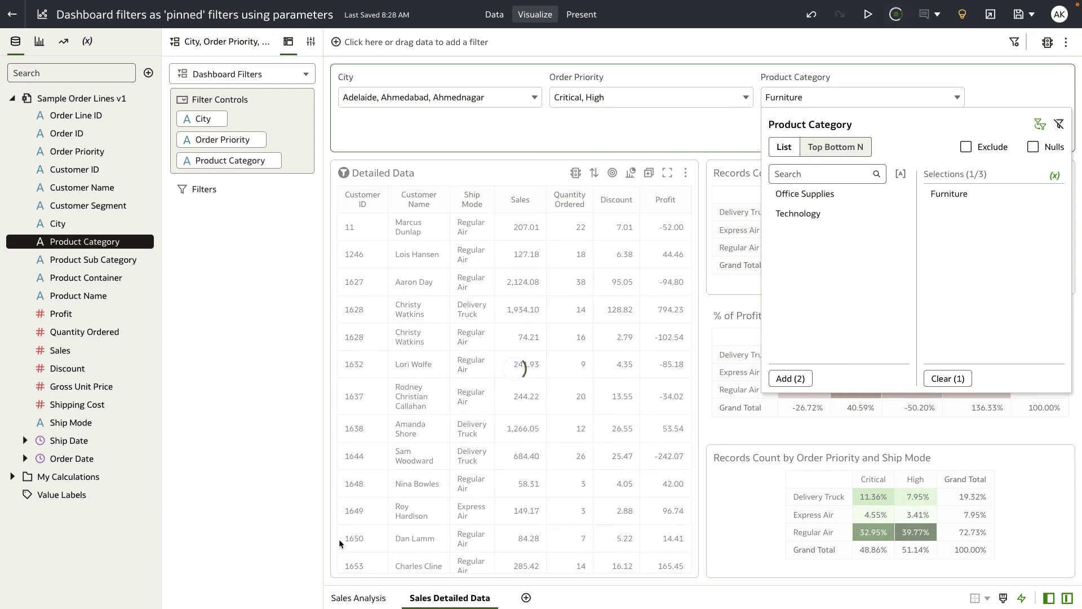
# On Sales Analysis, widen Order Priority to Critical, High, Low and Medium.
pyautogui.click(355, 598)
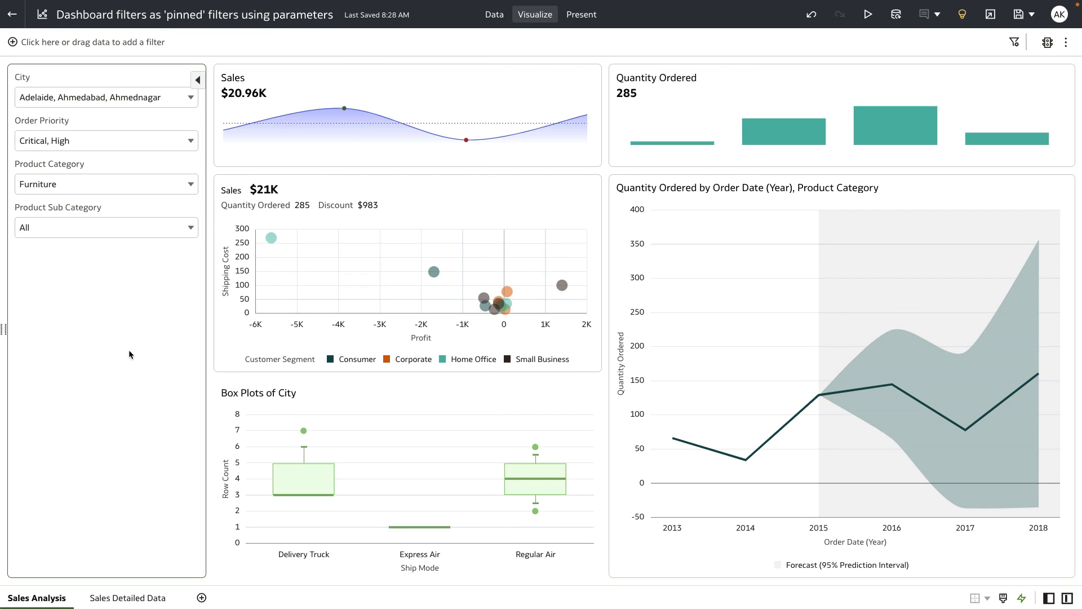
pyautogui.click(135, 138)
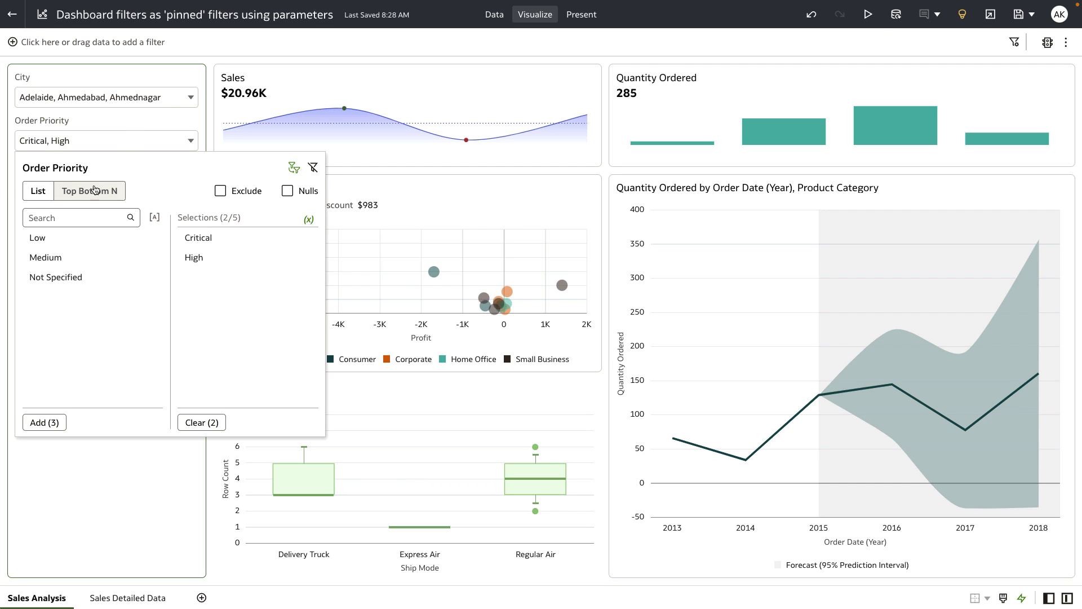
pyautogui.click(47, 238)
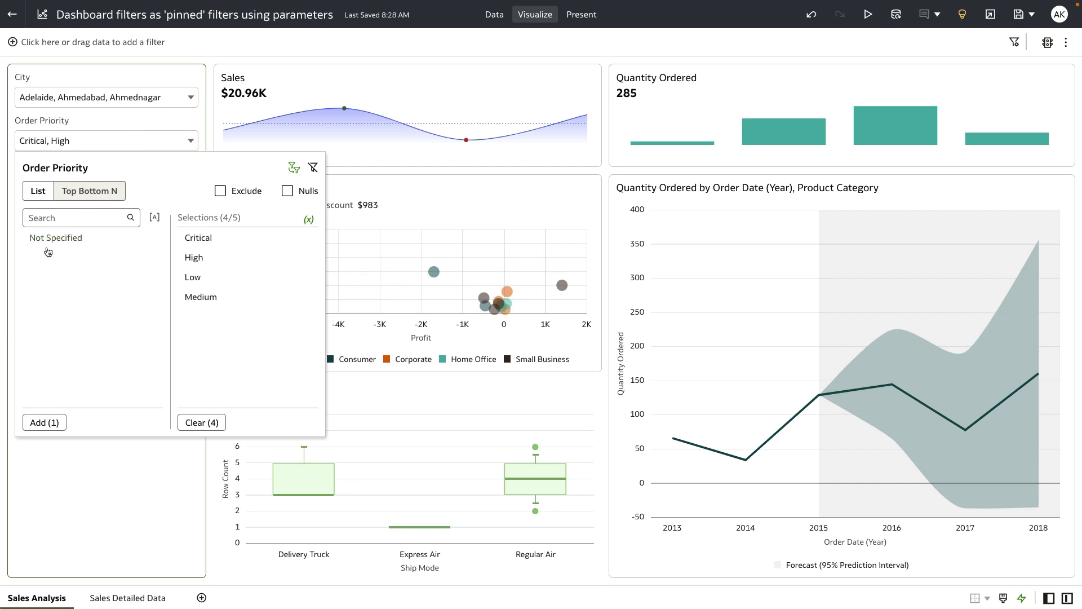
pyautogui.click(77, 455)
# Add Office Supplies and Technology to Product Category, then check Sales Detailed Data matches.
pyautogui.click(102, 181)
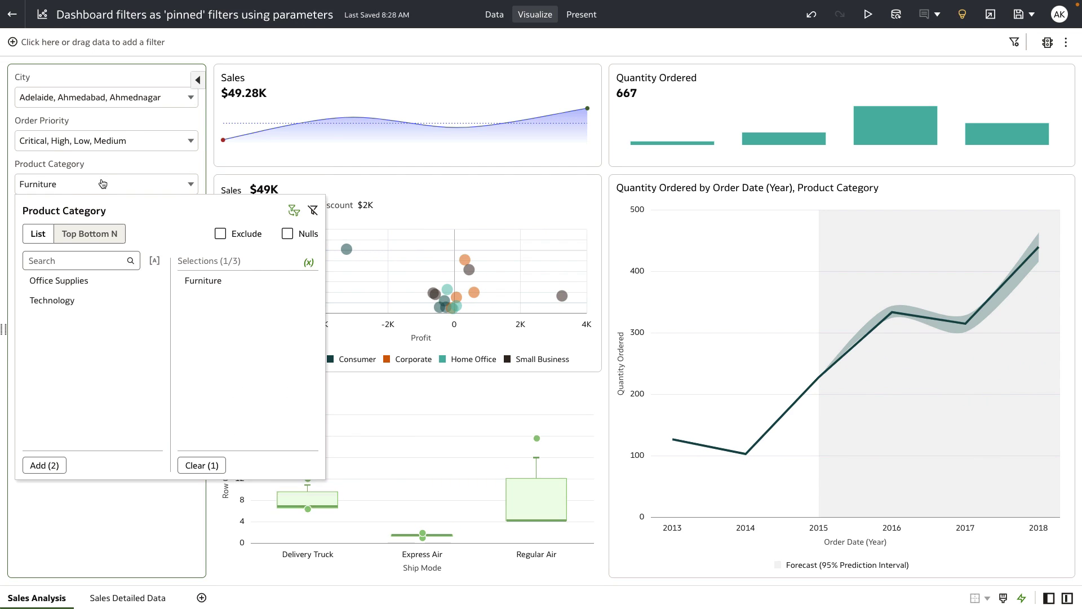
pyautogui.click(66, 281)
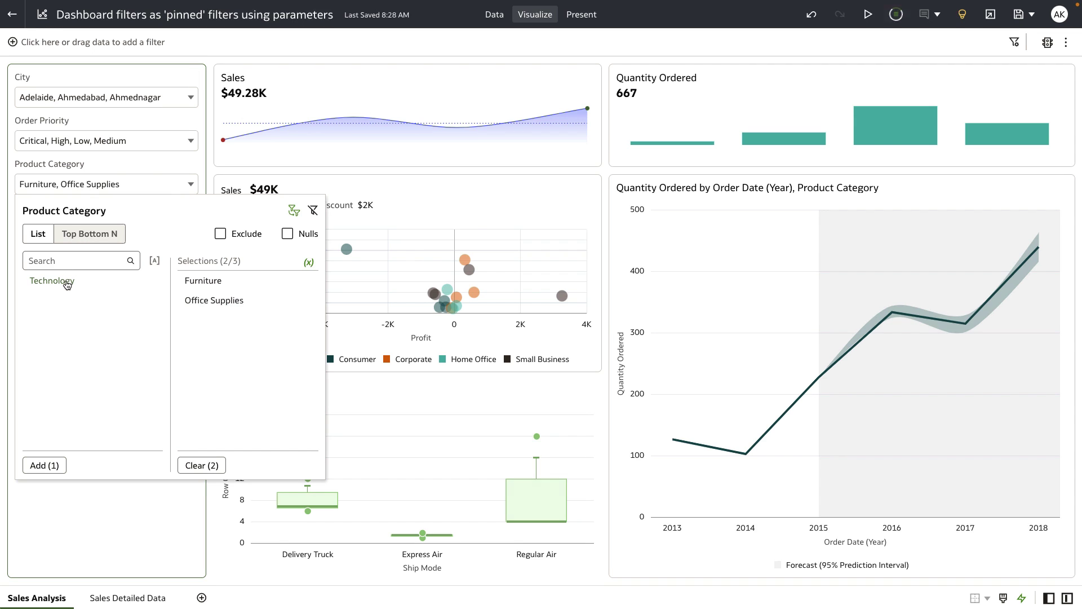
pyautogui.click(67, 281)
pyautogui.click(114, 530)
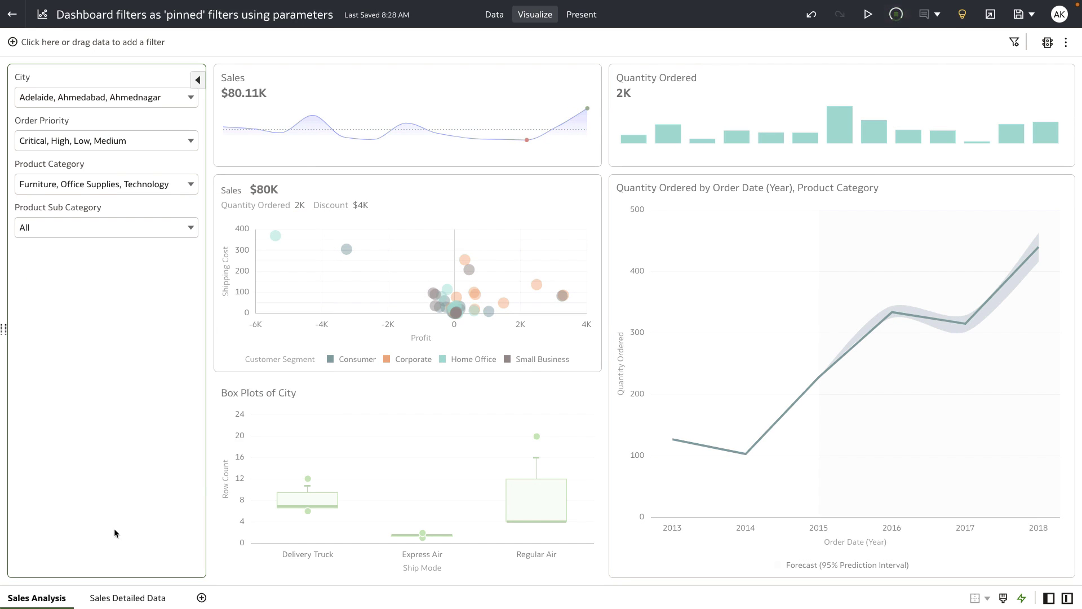
pyautogui.click(119, 601)
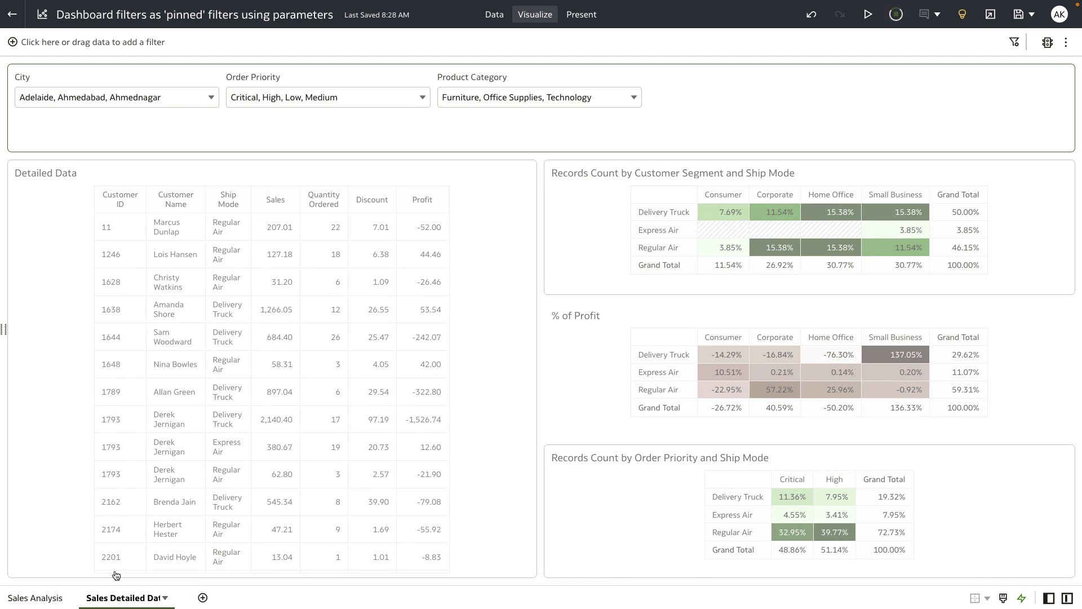